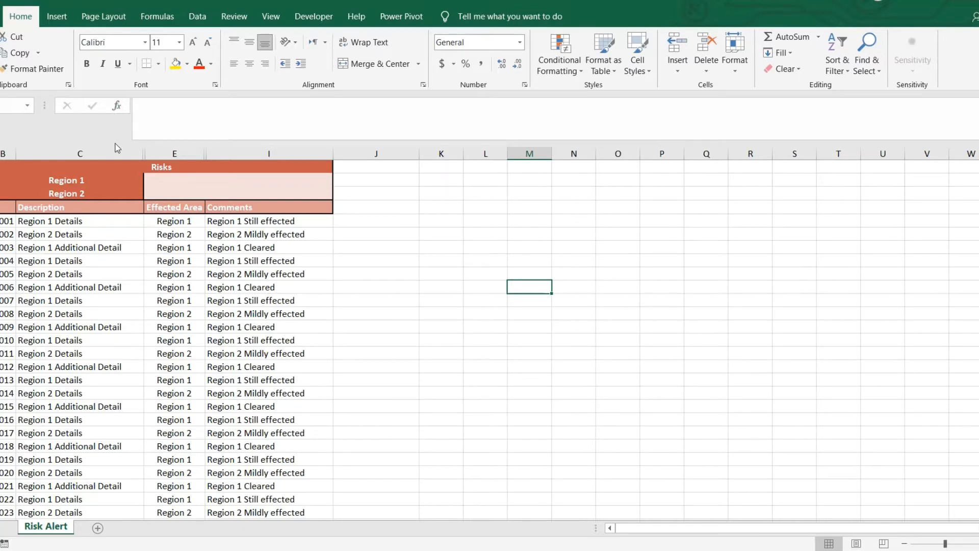
Step: Search the function library for "countif" and insert the COUNTIF function into the empty cell M11
click(117, 107)
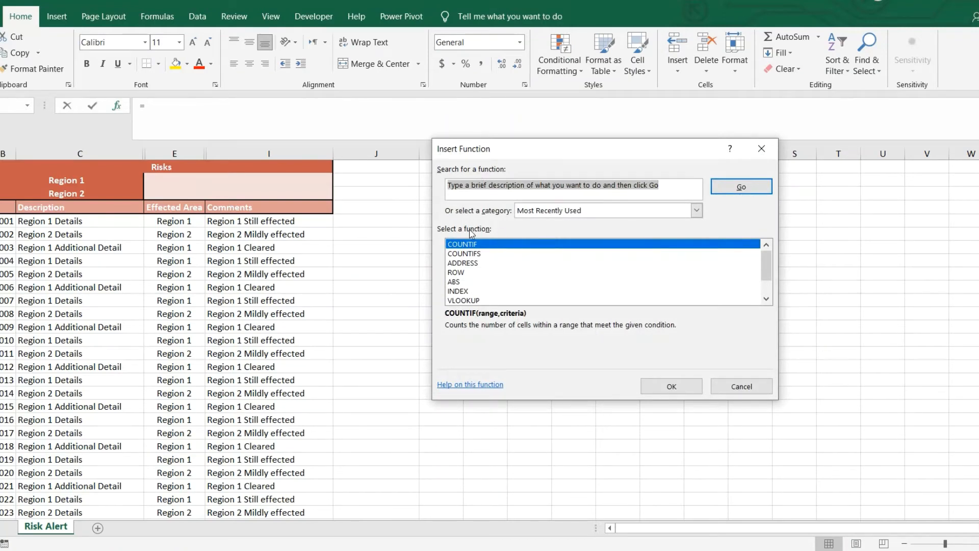
click(478, 247)
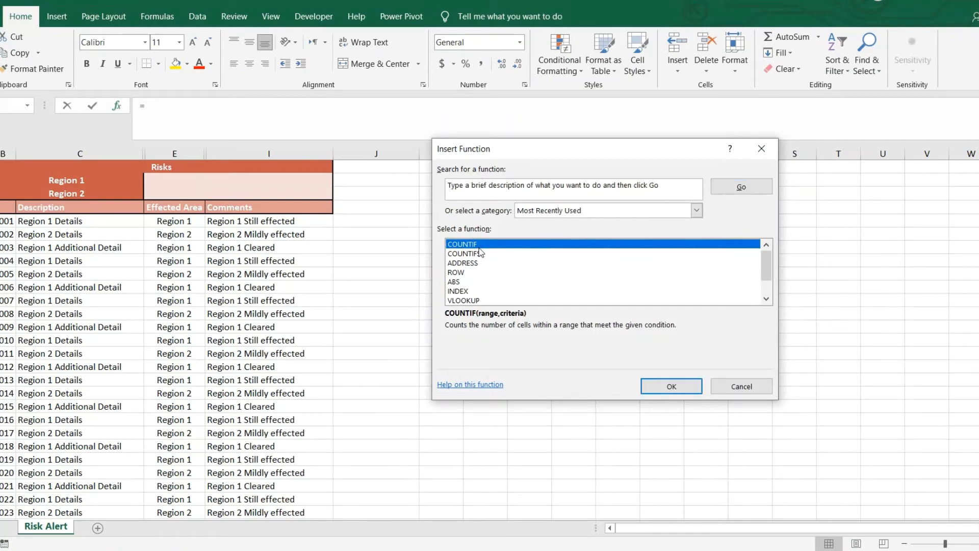
click(496, 191)
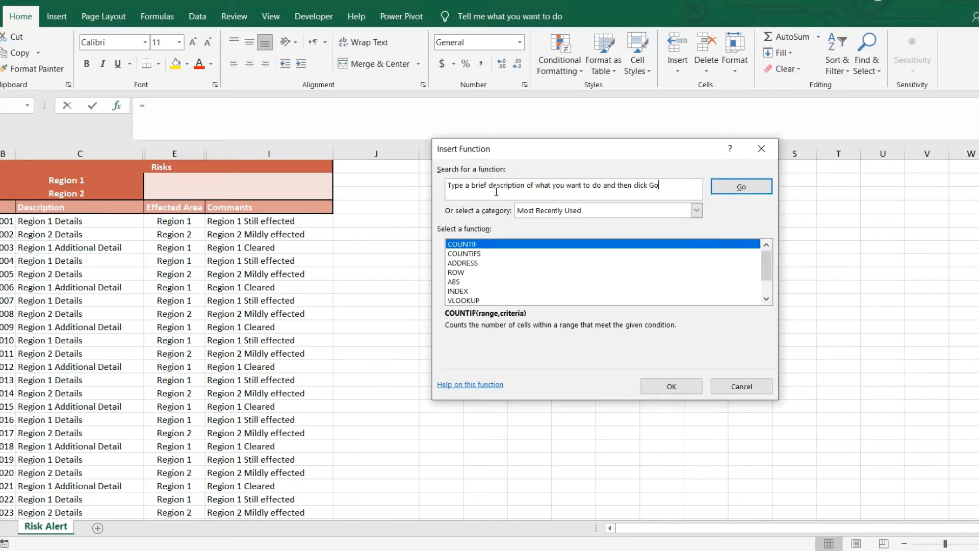
key(BackSpace)
key(BackSpace)
key(BackSpace)
key(BackSpace)
key(BackSpace)
key(BackSpace)
key(BackSpace)
key(BackSpace)
key(BackSpace)
key(BackSpace)
key(BackSpace)
key(BackSpace)
key(BackSpace)
key(BackSpace)
key(BackSpace)
key(BackSpace)
key(BackSpace)
key(BackSpace)
key(BackSpace)
key(BackSpace)
key(BackSpace)
key(BackSpace)
key(BackSpace)
key(BackSpace)
key(BackSpace)
key(BackSpace)
key(BackSpace)
key(BackSpace)
key(BackSpace)
key(BackSpace)
key(BackSpace)
key(BackSpace)
key(BackSpace)
key(BackSpace)
key(BackSpace)
key(BackSpace)
key(BackSpace)
key(BackSpace)
key(BackSpace)
key(BackSpace)
text(c)
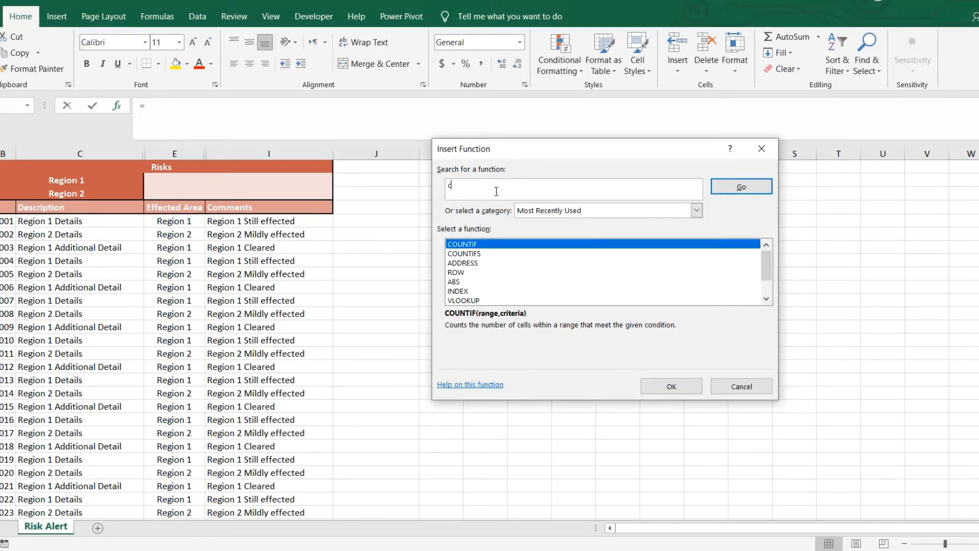
text(ountif)
click(745, 187)
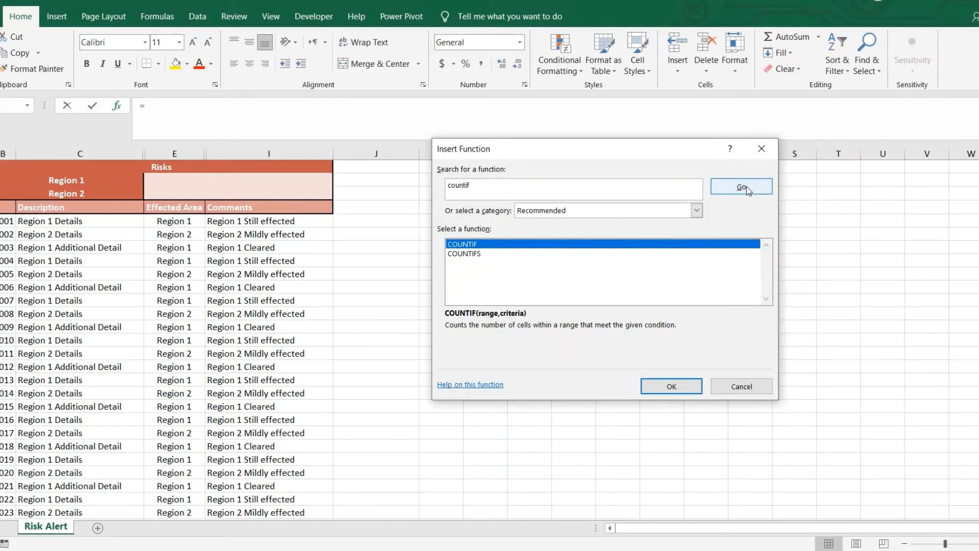
double_click(455, 245)
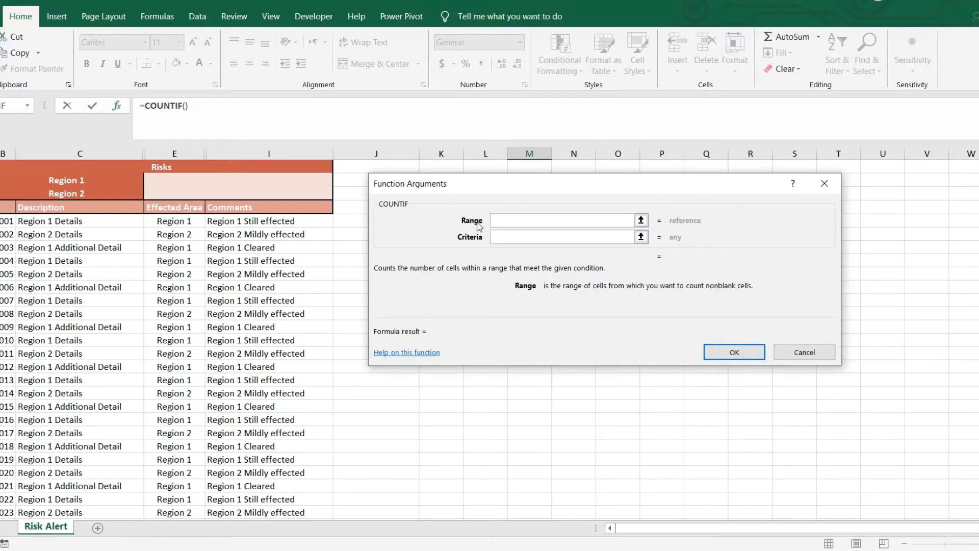
click(640, 221)
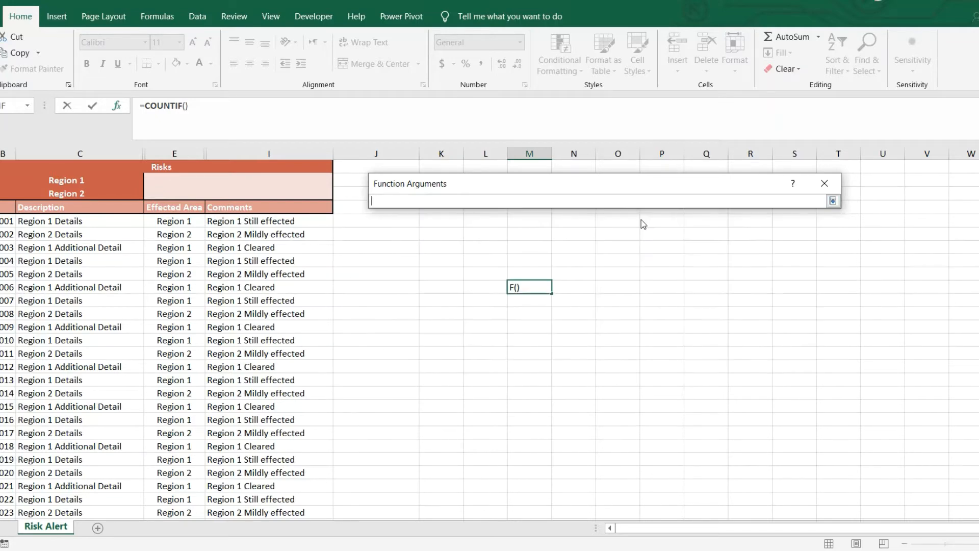
click(833, 201)
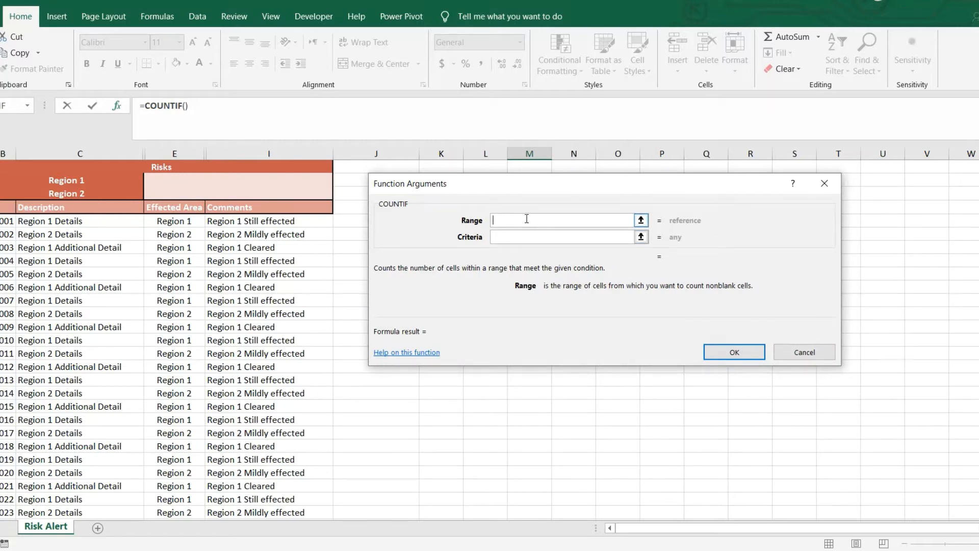
click(177, 222)
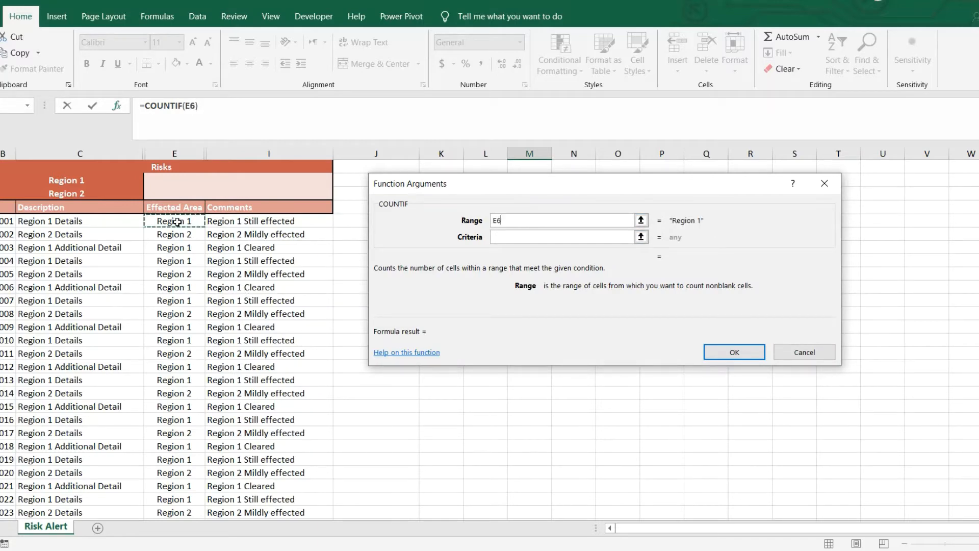
drag(177, 222, 192, 503)
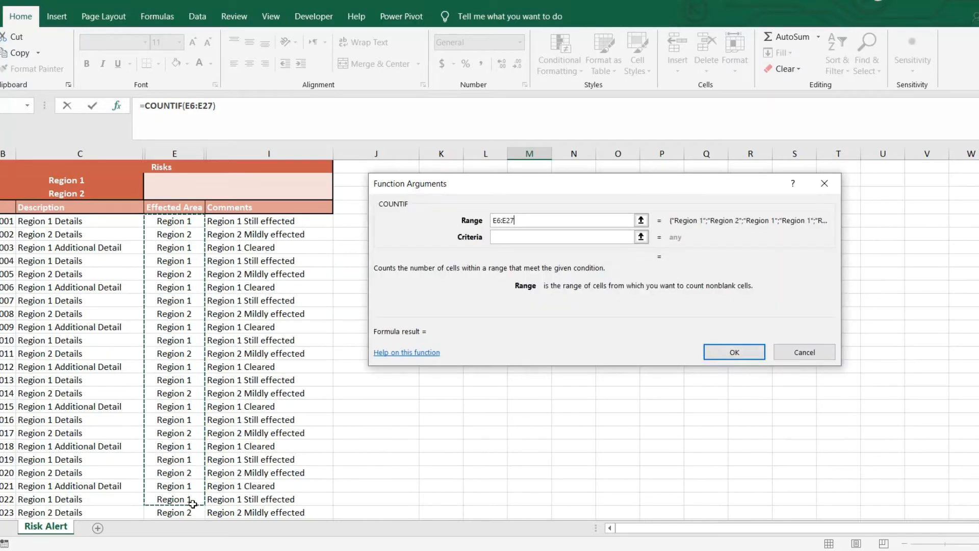
key(BackSpace)
key(BackSpace)
key(BackSpace)
key(BackSpace)
key(BackSpace)
key(BackSpace)
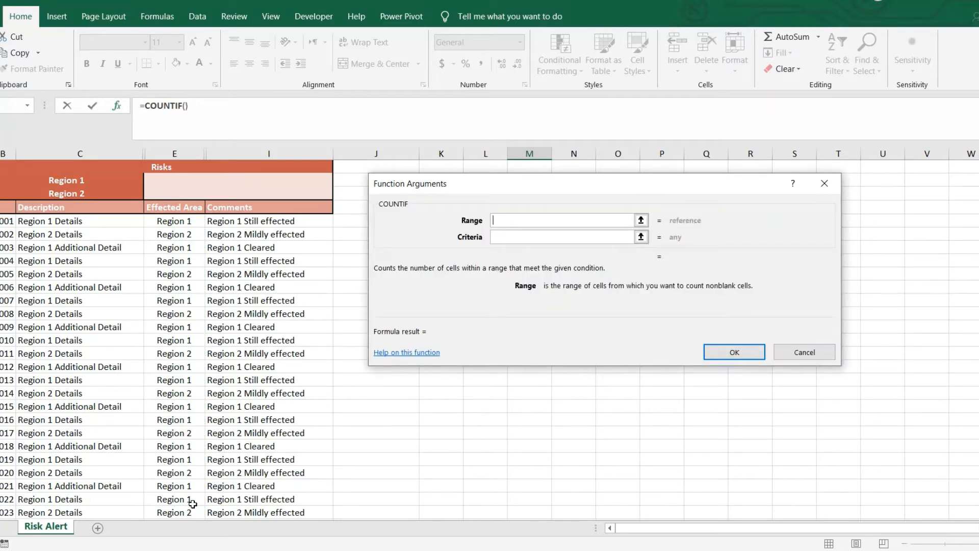
click(641, 221)
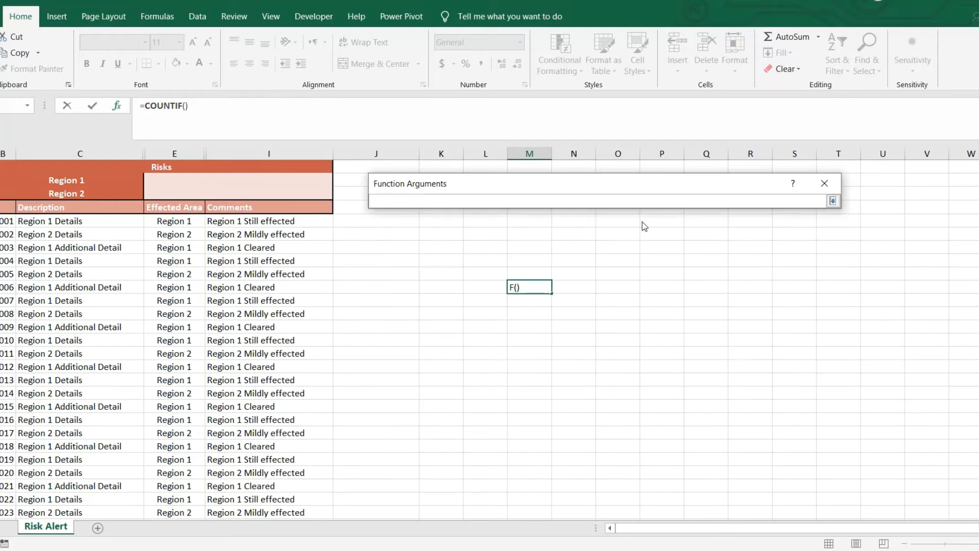
click(176, 222)
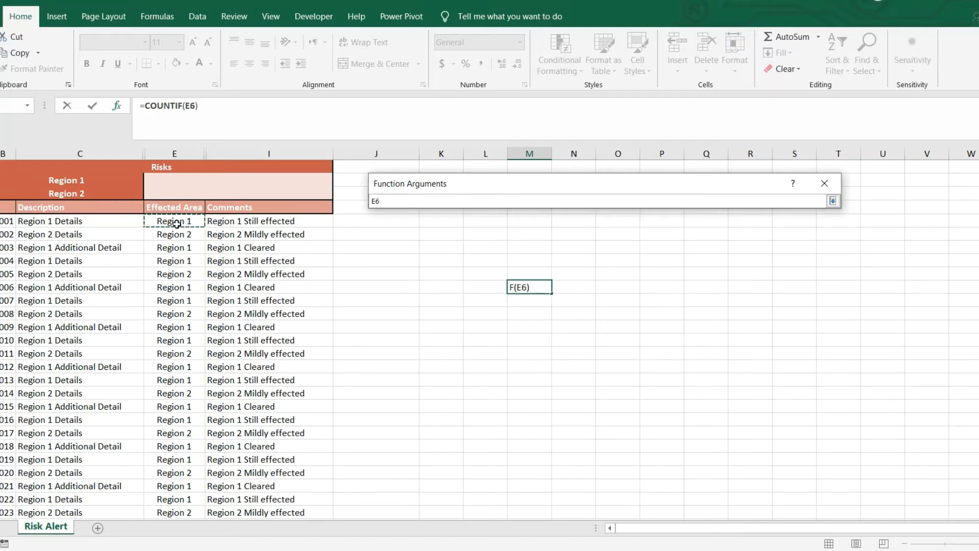
click(561, 287)
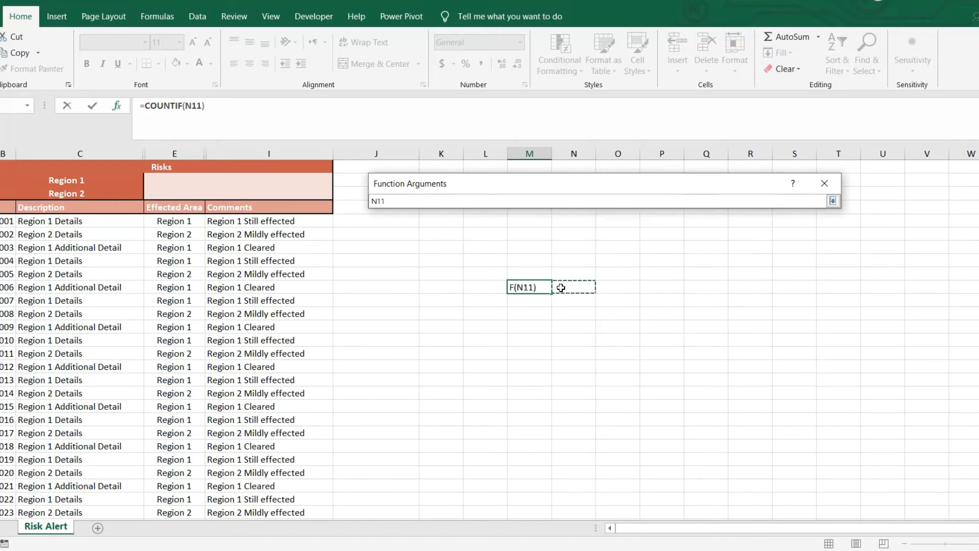
key(Return)
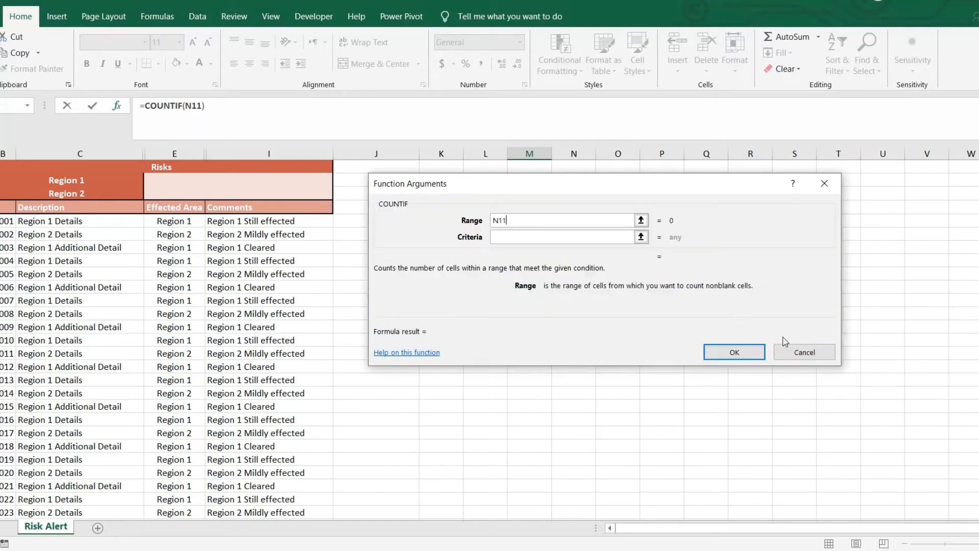
click(797, 350)
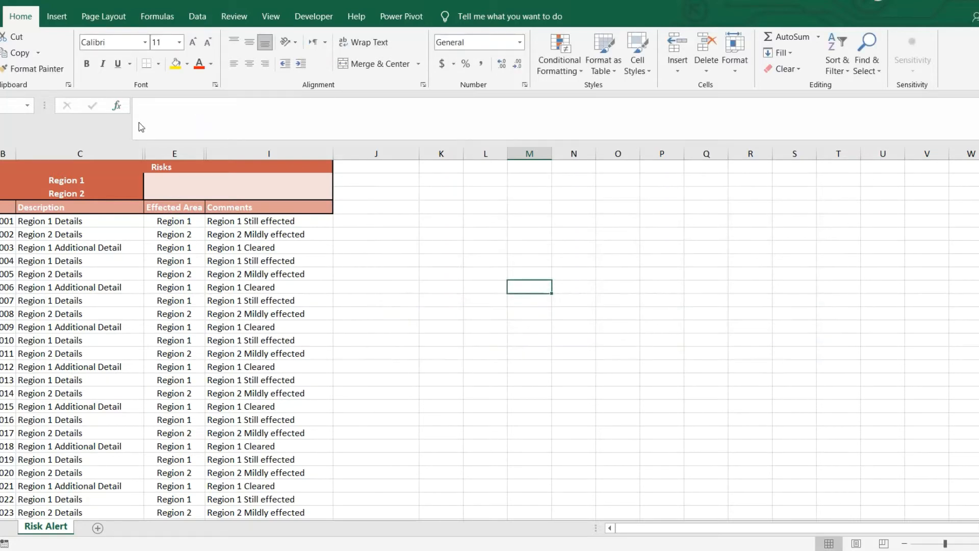
Step: Insert the COUNTIF function in the Region 1 risks cell with the Effected Area entries E6:E29 as its range
click(150, 179)
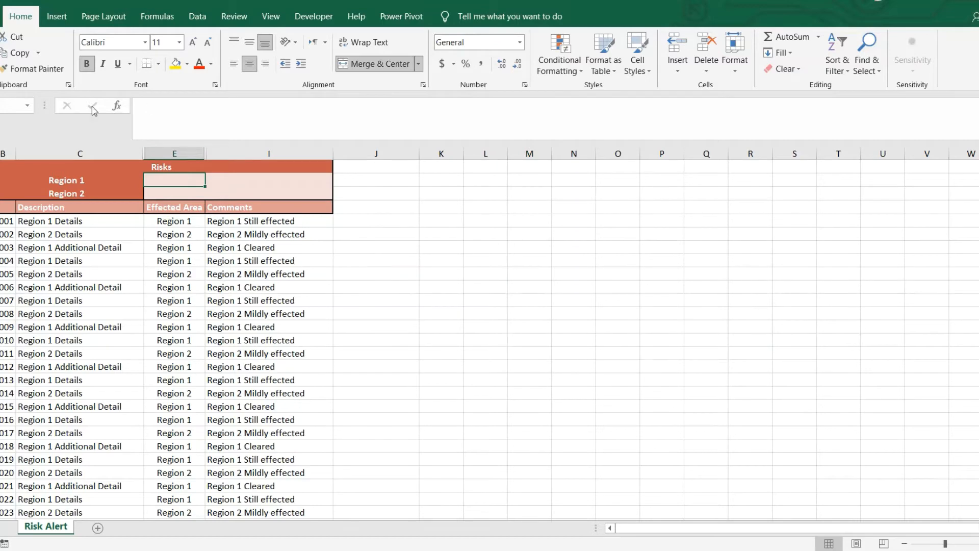
click(116, 106)
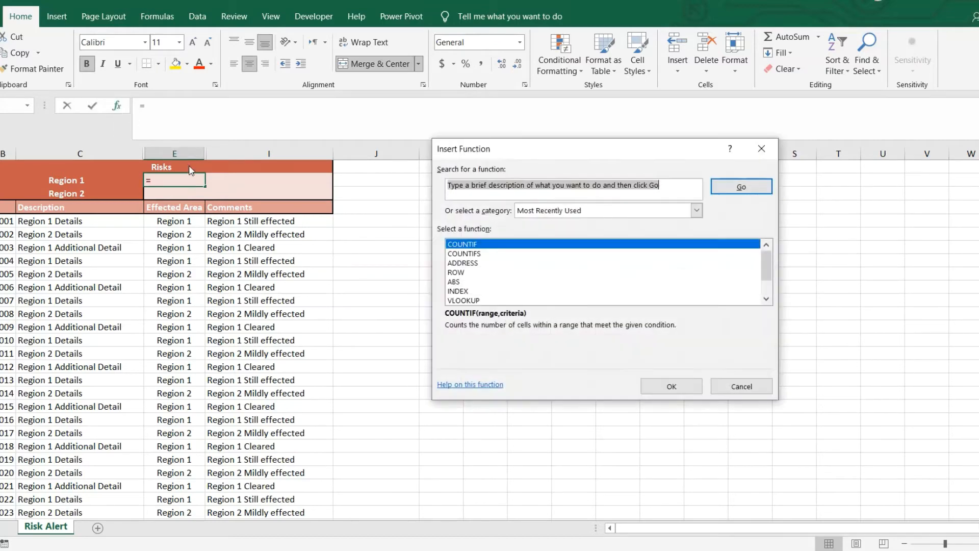
double_click(464, 246)
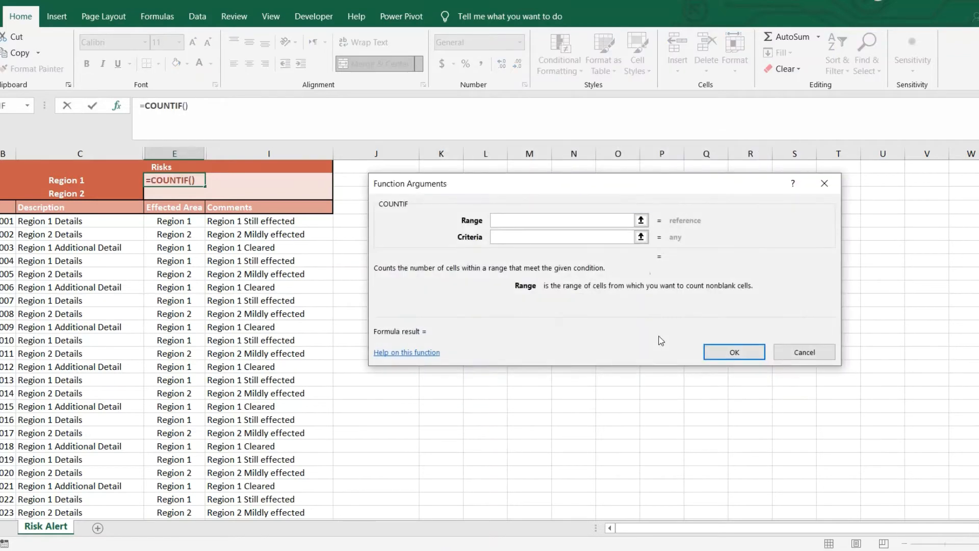
click(640, 220)
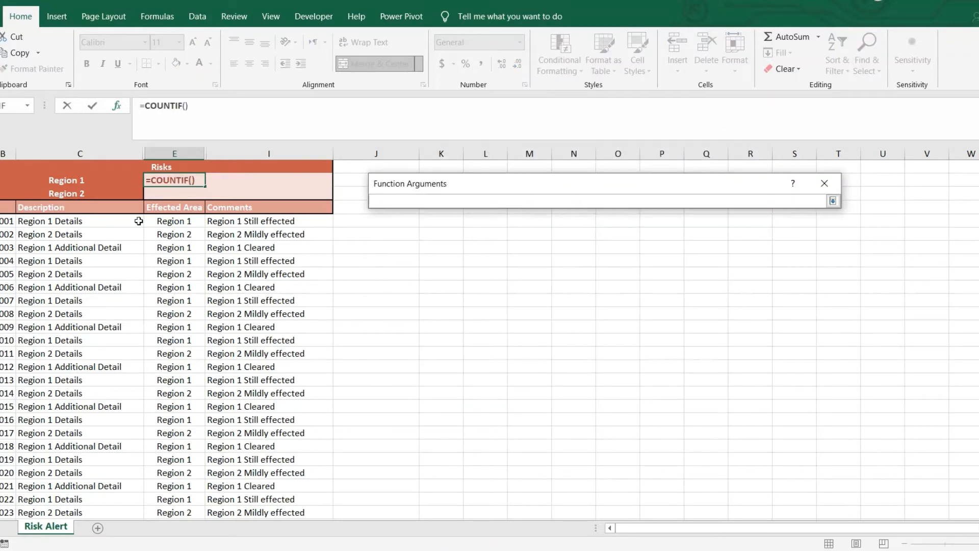
click(172, 225)
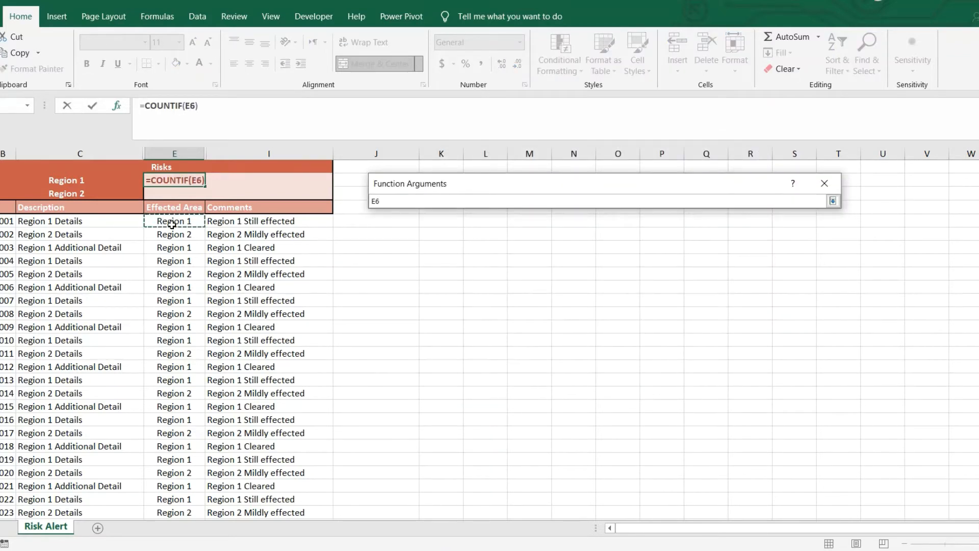
key(shift+Down)
key(shift+Down)
key(shift+Down)
key(shift+Down)
key(shift+Down)
key(shift+Down)
key(shift+Down)
key(shift+Down)
key(shift+Down)
key(shift+Down)
key(shift+Down)
key(shift+Down)
key(shift+Down)
key(shift+Down)
key(shift+Down)
key(shift+Down)
key(shift+Down)
key(shift+Down)
key(shift+Down)
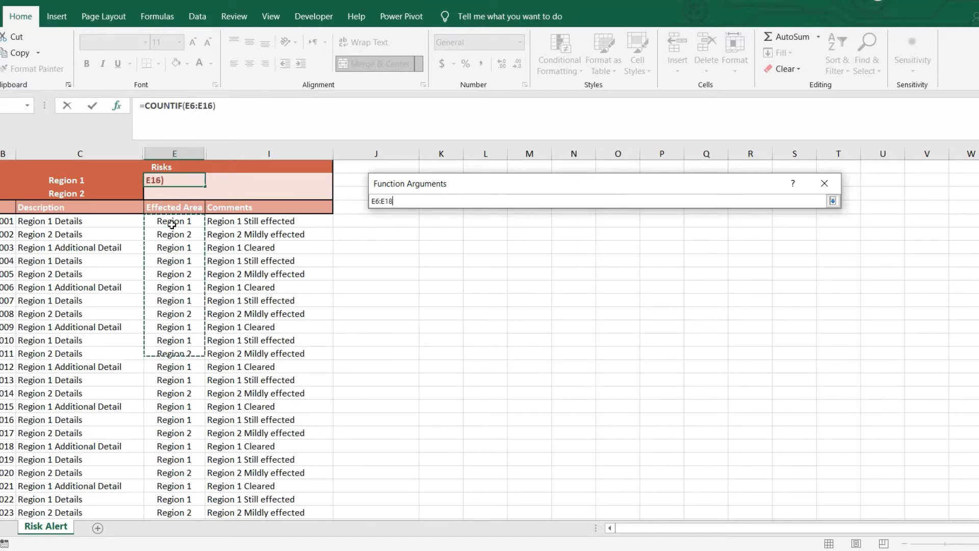
key(shift+Down)
key(shift+Down)
key(shift+Down)
key(shift+Down)
key(shift+Down)
key(shift+Down)
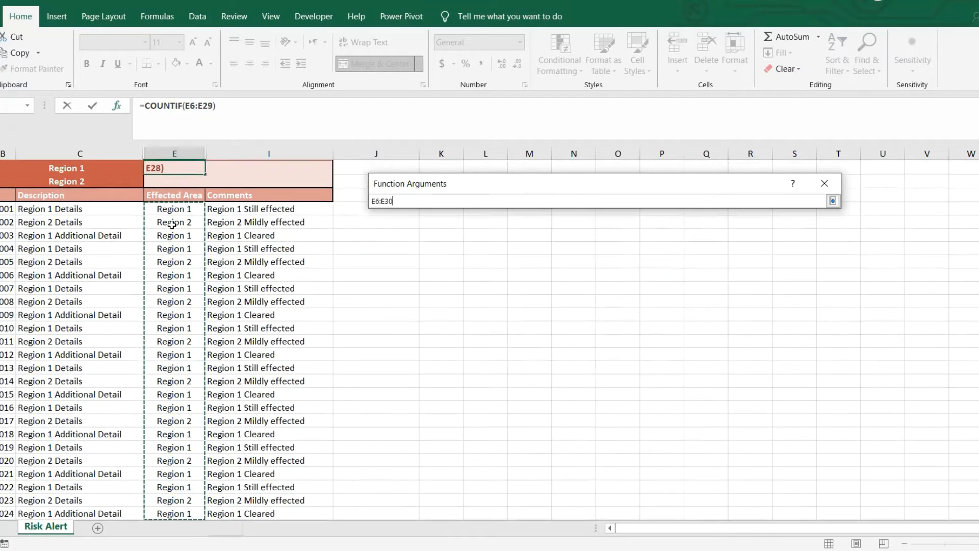
key(shift+Up)
key(shift+Up)
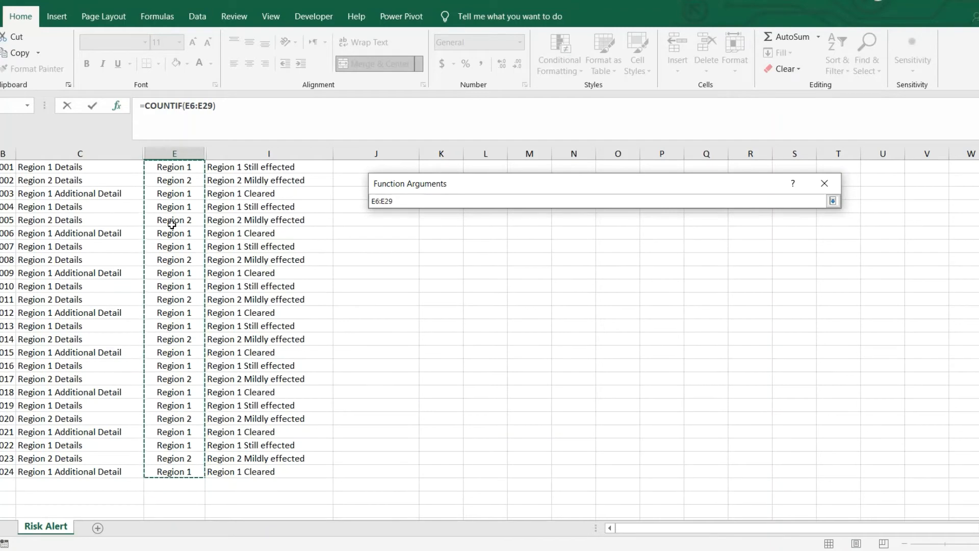
click(833, 200)
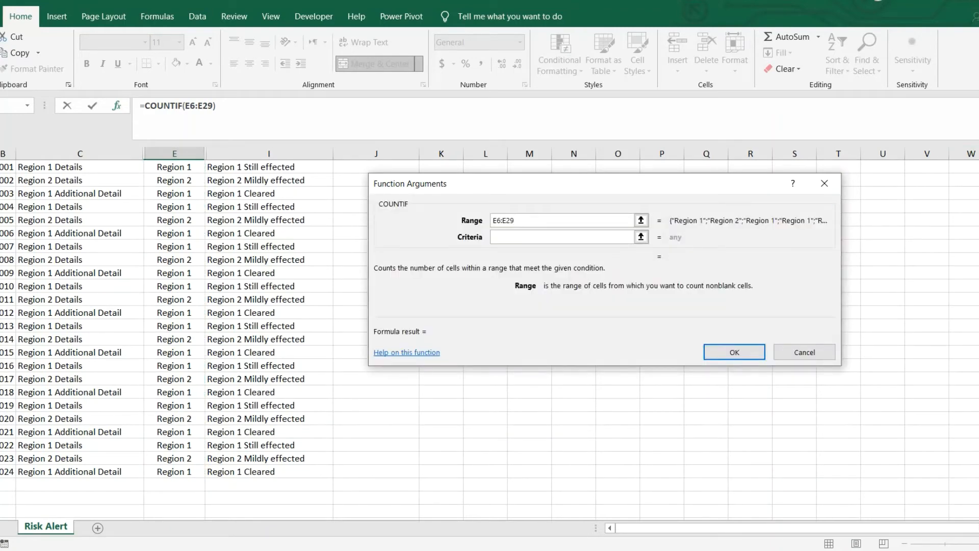
scroll(168, 332, up, 2)
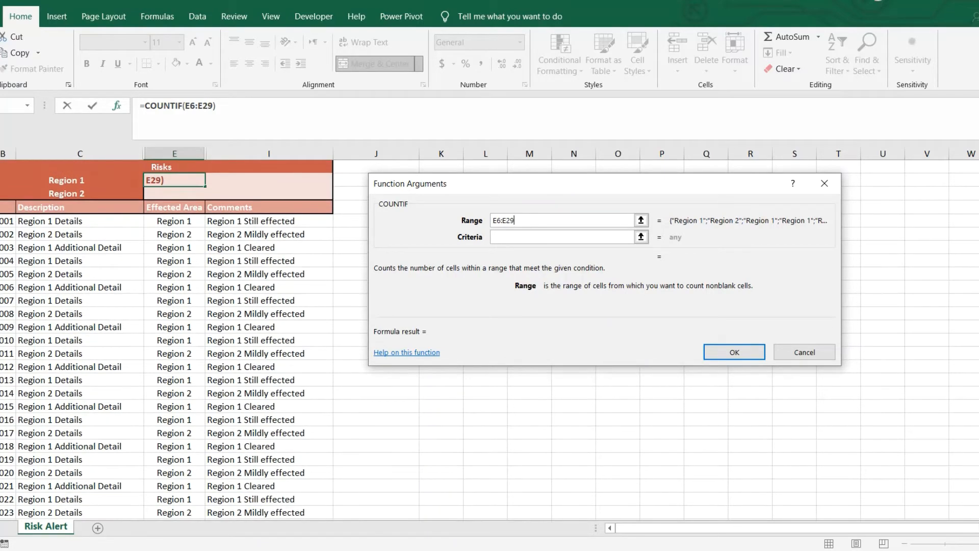
Step: Try the quoted text "Region 1" as the COUNTIF criteria and clear it again
click(593, 238)
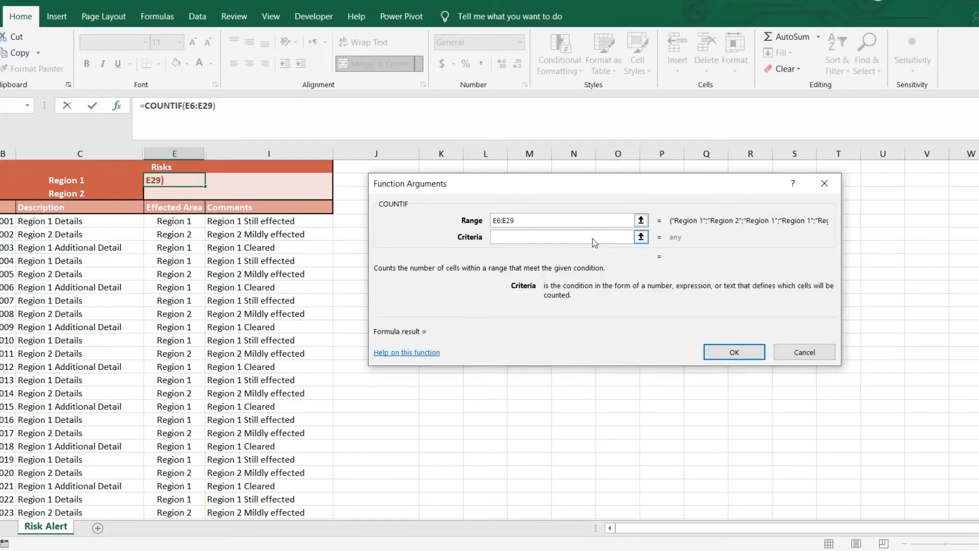
text("Region 1)
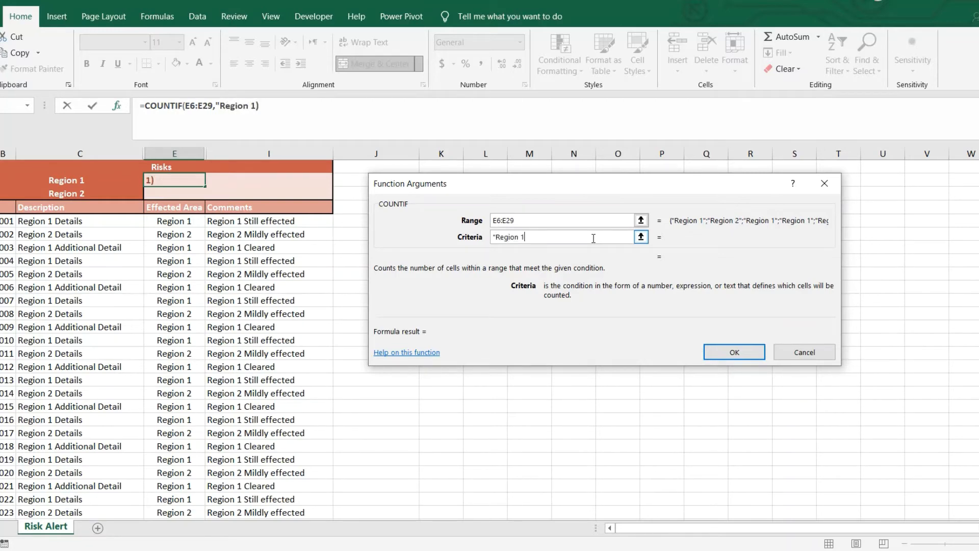
text(")
key(BackSpace)
key(BackSpace)
key(BackSpace)
key(BackSpace)
key(BackSpace)
key(BackSpace)
key(BackSpace)
key(BackSpace)
key(BackSpace)
key(BackSpace)
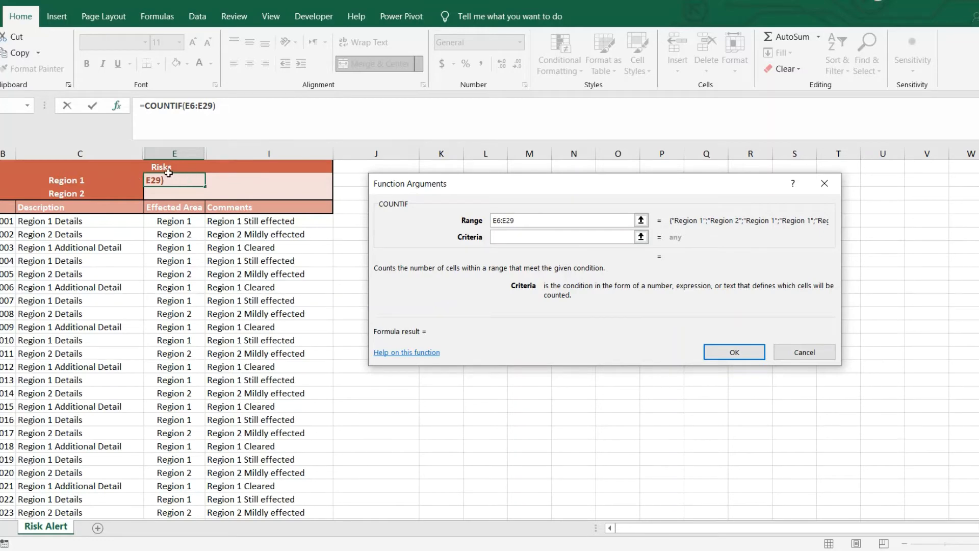
Step: Set the COUNTIF criteria to the Region 1 label cell B3 and complete the formula
click(75, 184)
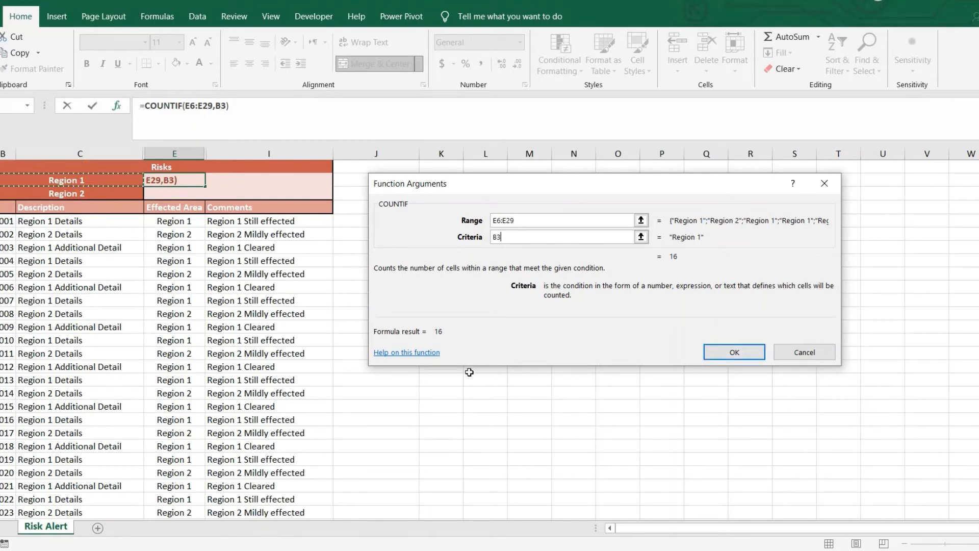
click(754, 350)
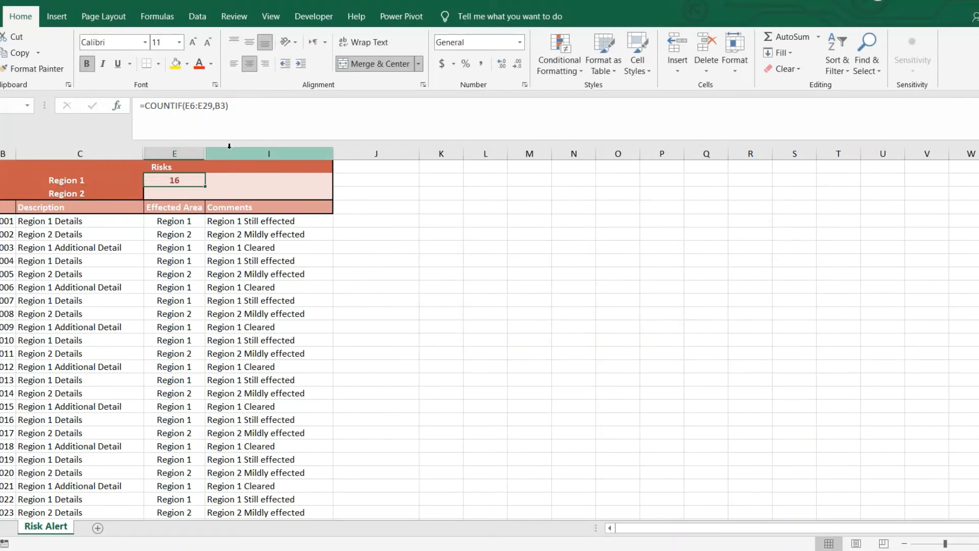
Step: Start a COUNTIF formula in the Region 2 risks cell of the header
click(173, 195)
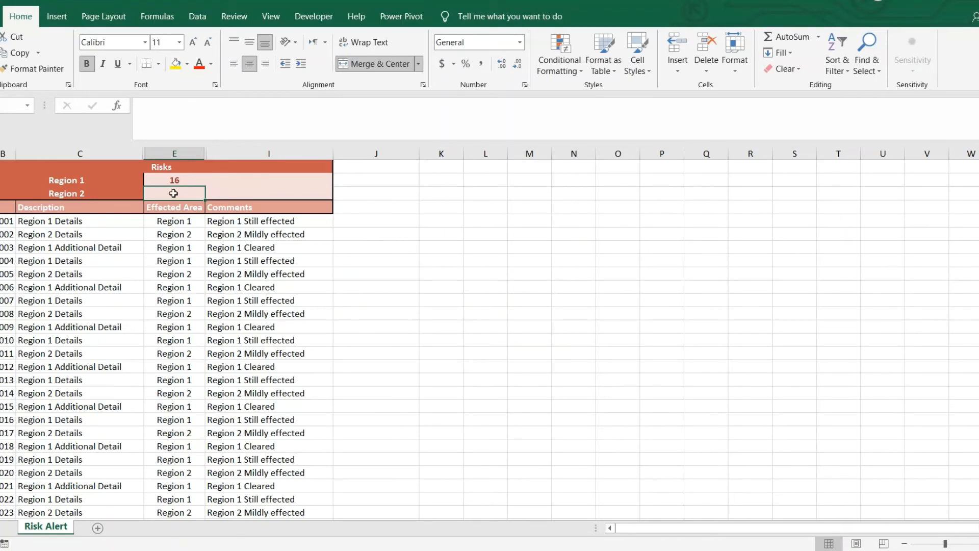
text(=)
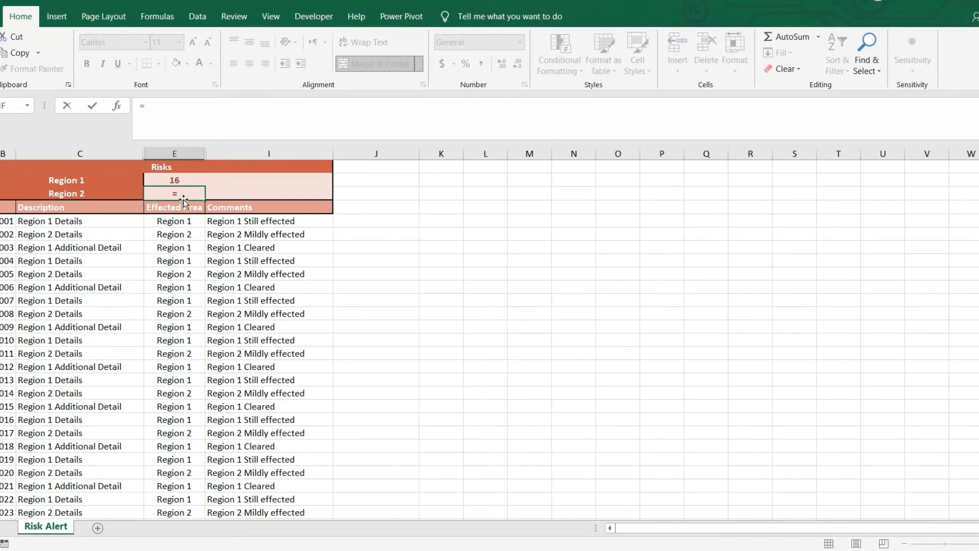
text(count)
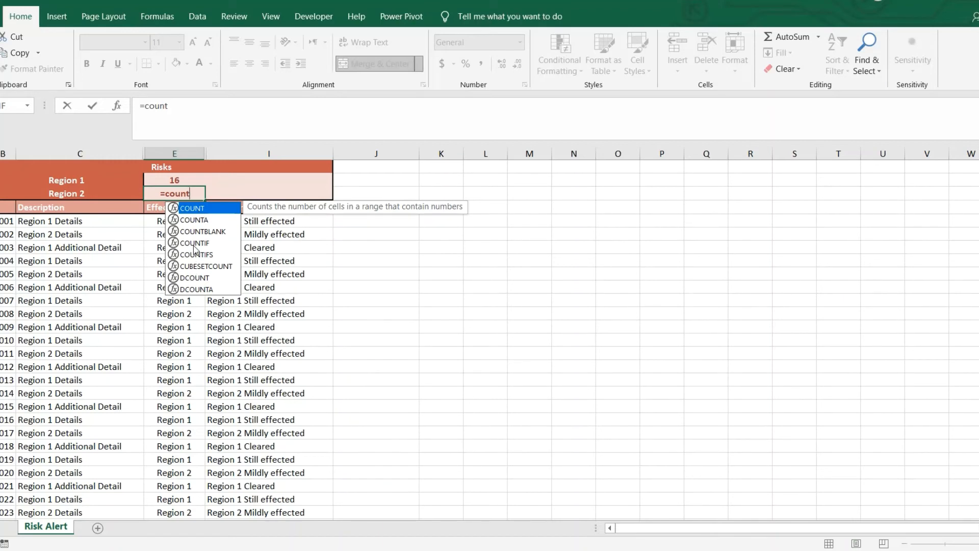
key(Down)
key(Down)
key(Down)
key(Down)
key(Up)
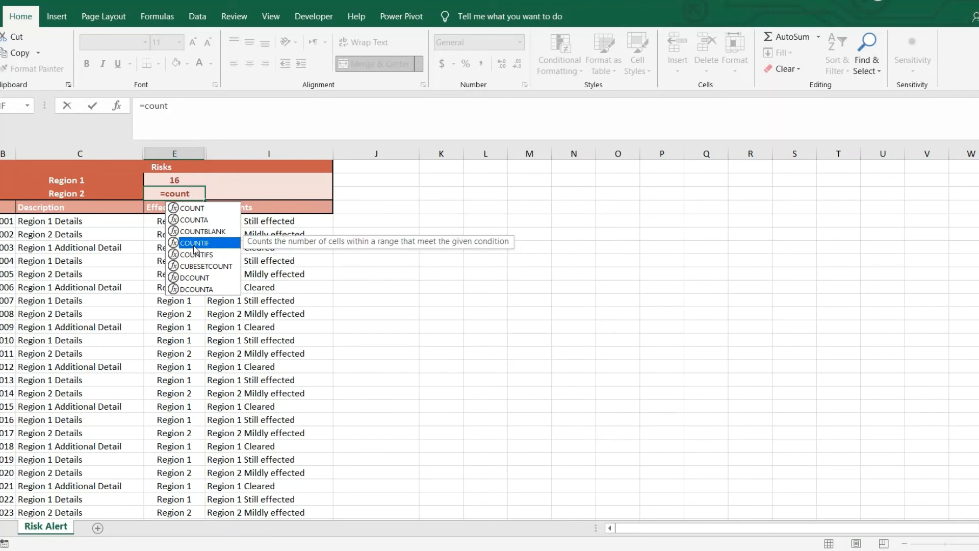
key(Tab)
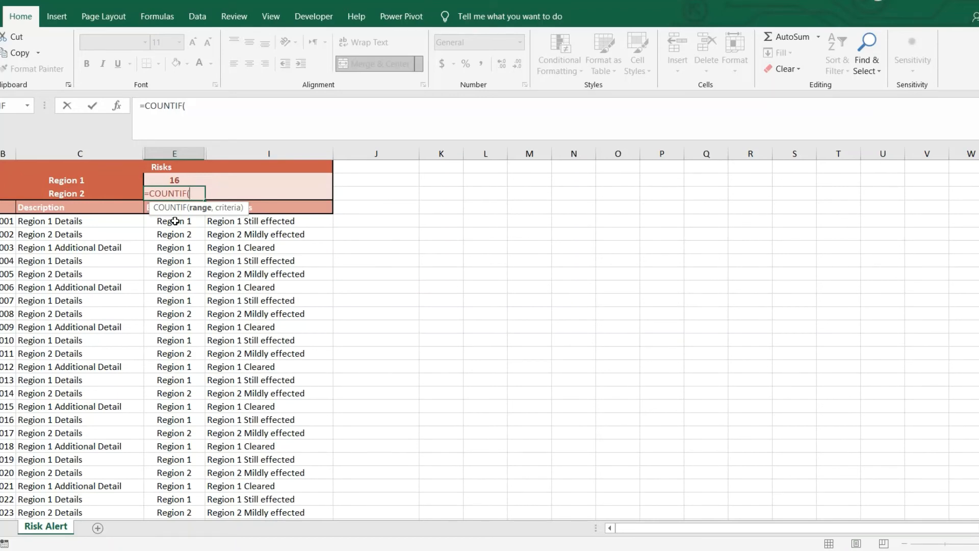
Step: Set the COUNTIF range to the Effected Area entries E6:E29
click(174, 221)
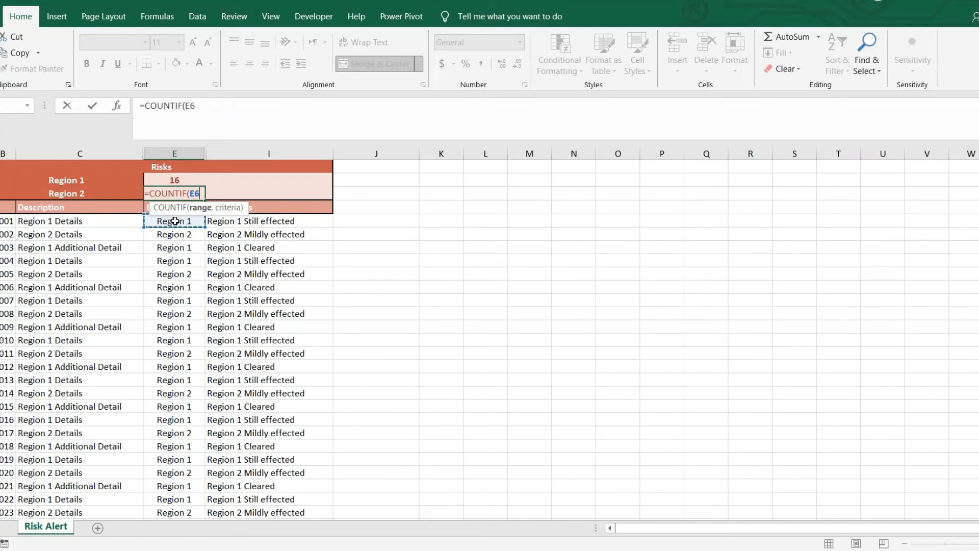
key(shift+Down)
key(shift+Down)
key(shift+Down)
key(shift+Down)
key(shift+Down)
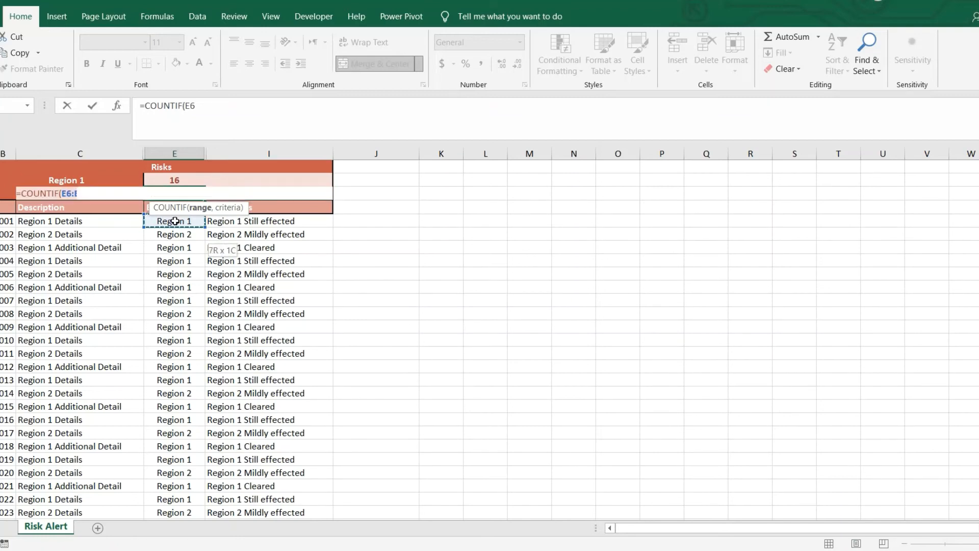
key(shift+Down)
key(shift+Down)
key(shift+Down)
key(shift+Down)
key(shift+Down)
key(shift+Down)
key(shift+Down)
key(shift+Down)
key(shift+Down)
key(shift+Down)
key(shift+Down)
key(shift+Down)
key(shift+Down)
key(shift+Down)
key(shift+Down)
key(shift+Down)
key(shift+Down)
key(shift+Down)
key(shift+Down)
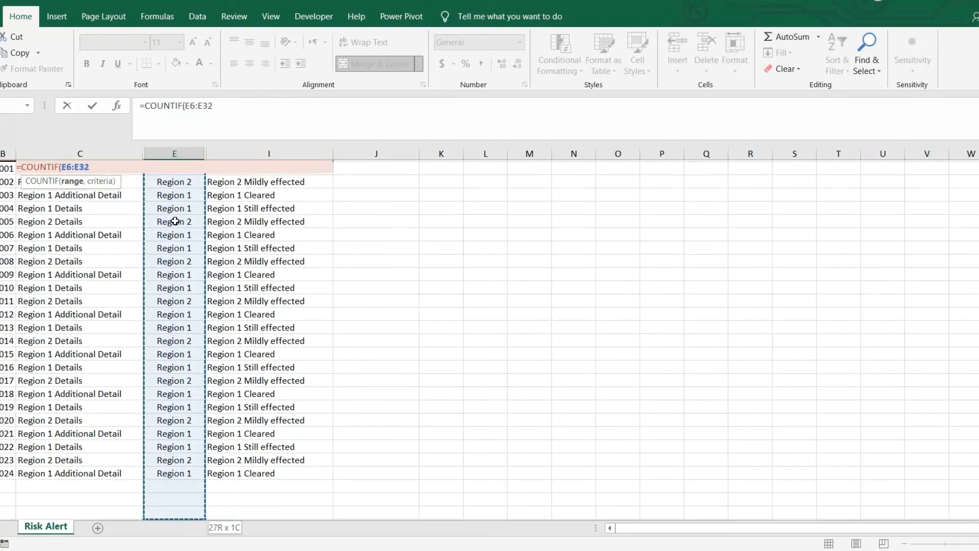
key(shift+Up)
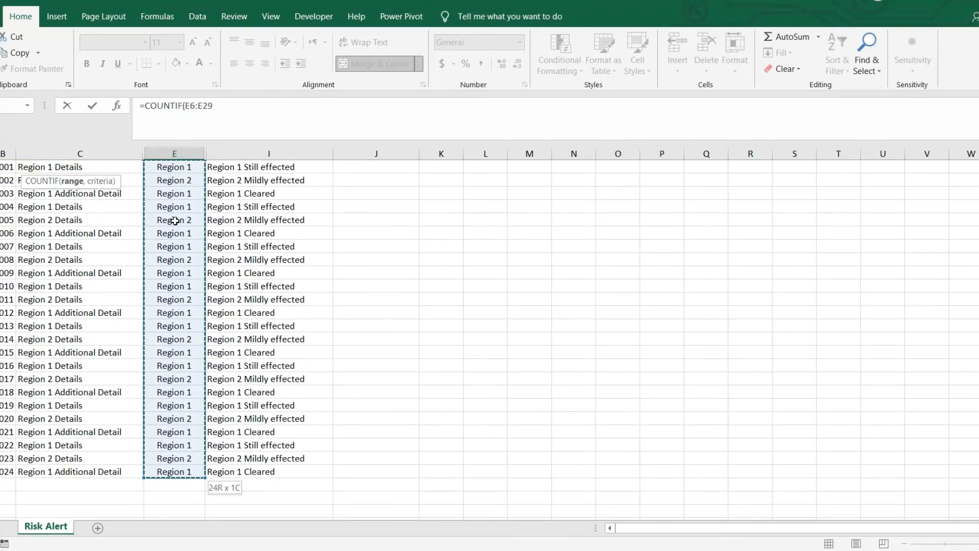
click(222, 104)
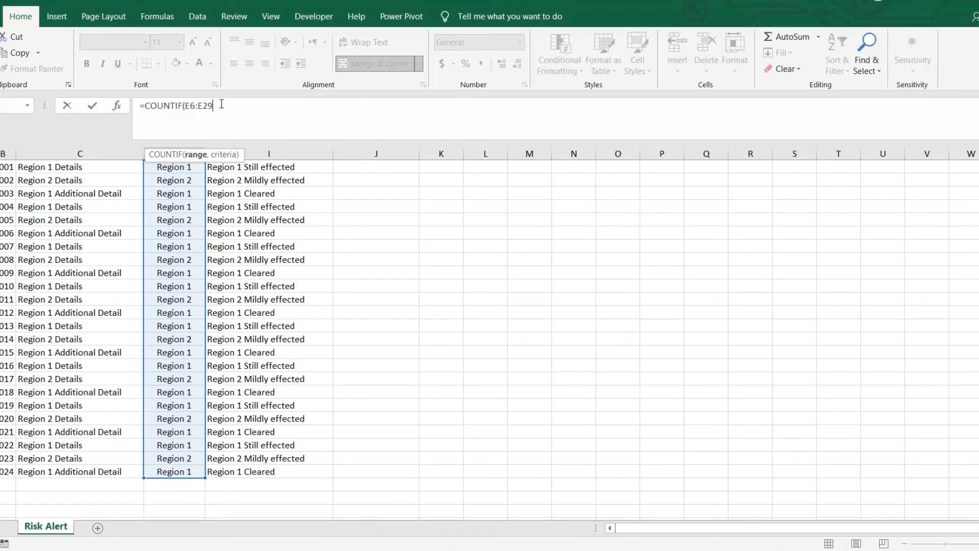
Step: Set the COUNTIF criteria to the Region 2 label cell B4 and complete the formula
text(,)
scroll(490, 339, up, 2)
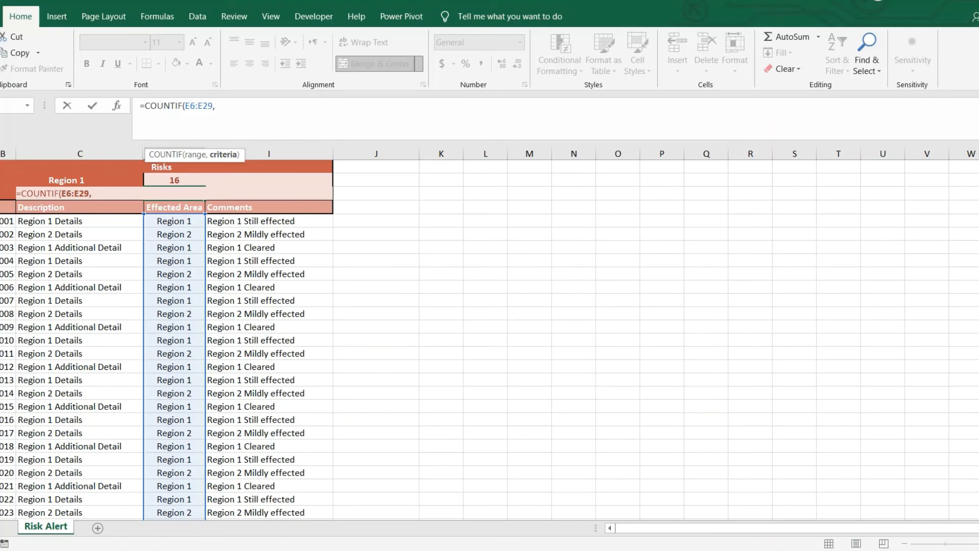
text(B)
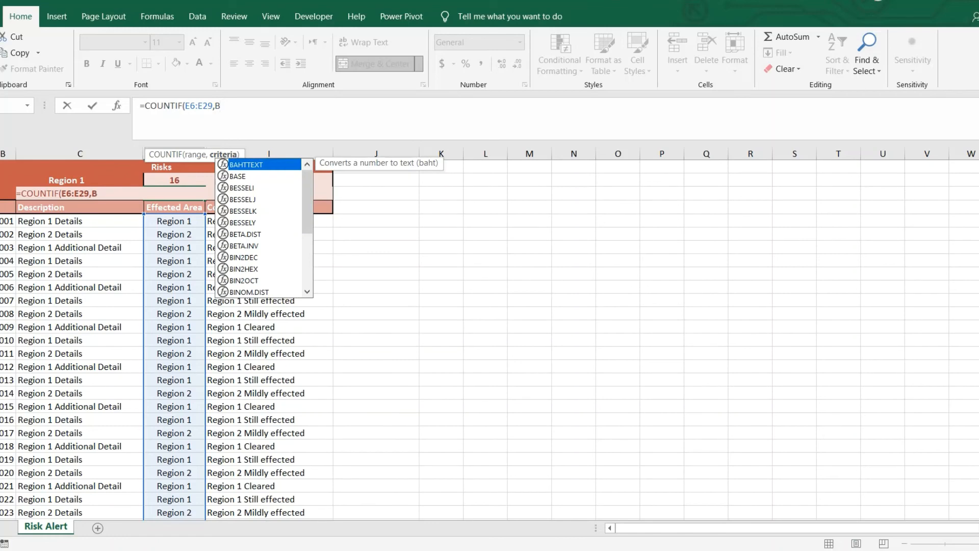
text(4)
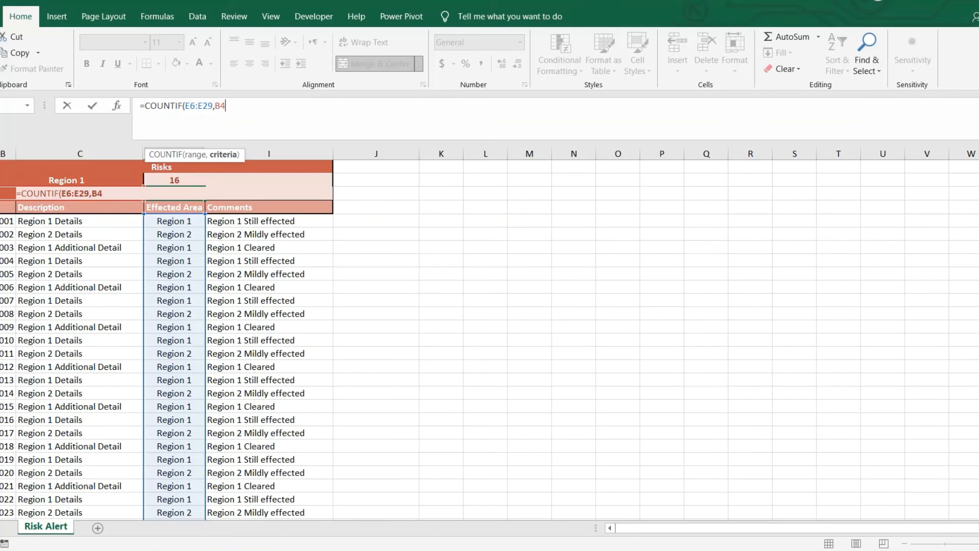
text())
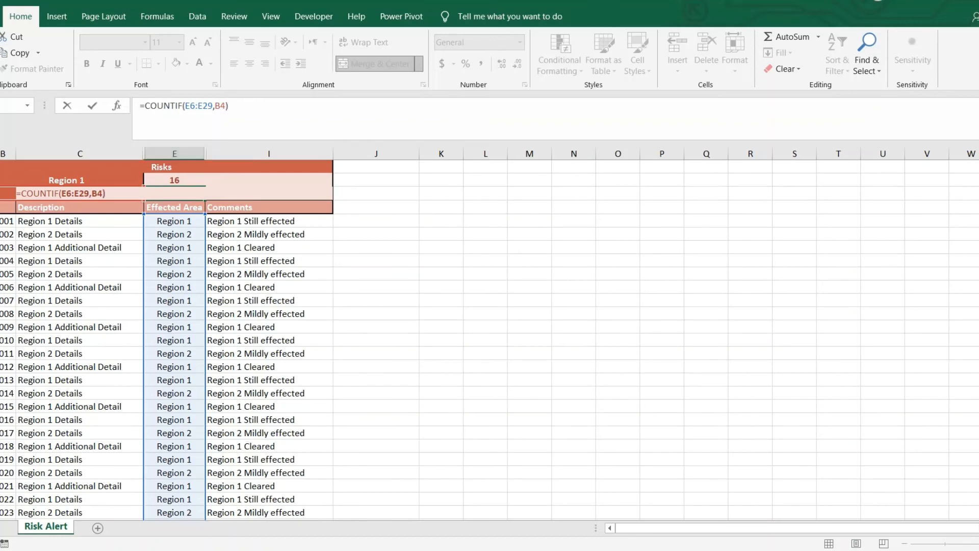
key(ctrl+Return)
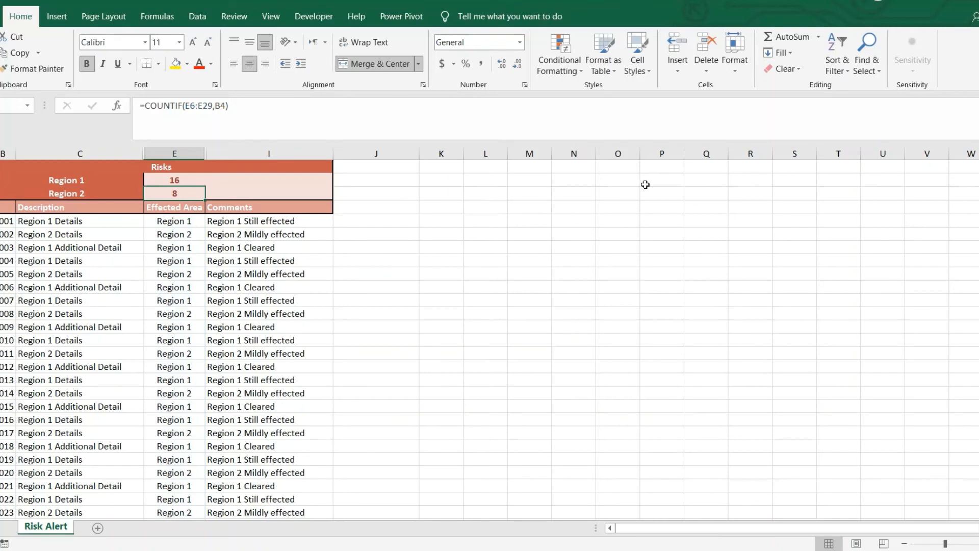
Step: Compare the Region 1 and Region 2 COUNTIF formulas and check the label cells and Effected Area entries they refer to
click(78, 192)
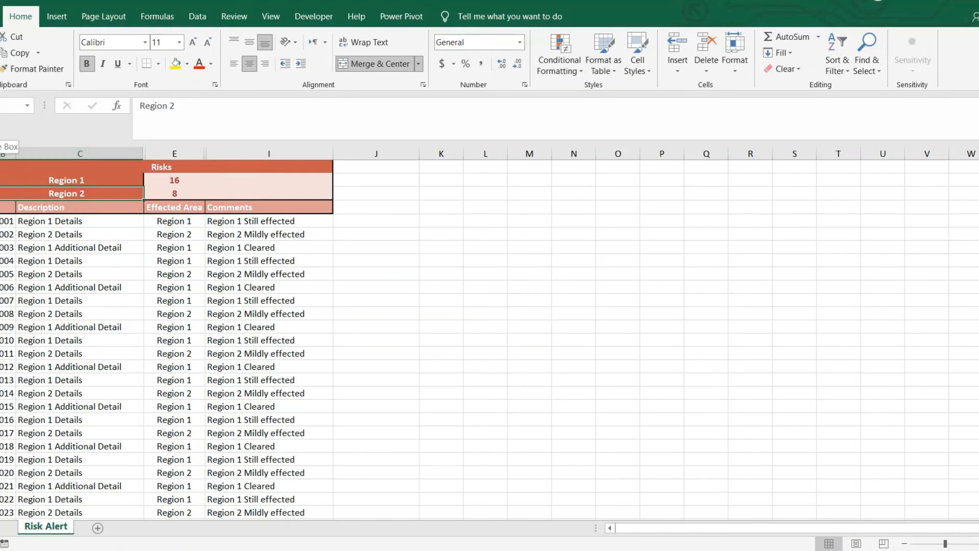
click(194, 195)
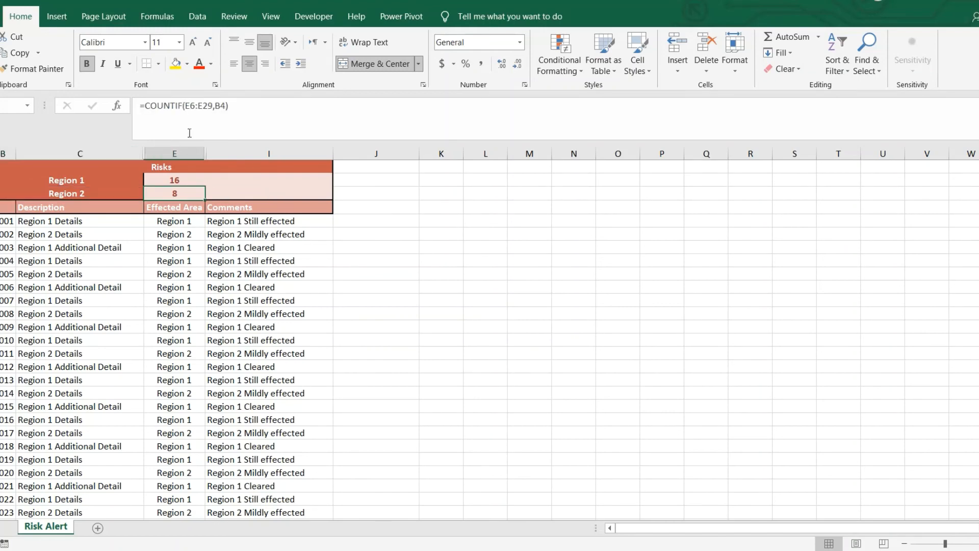
click(161, 183)
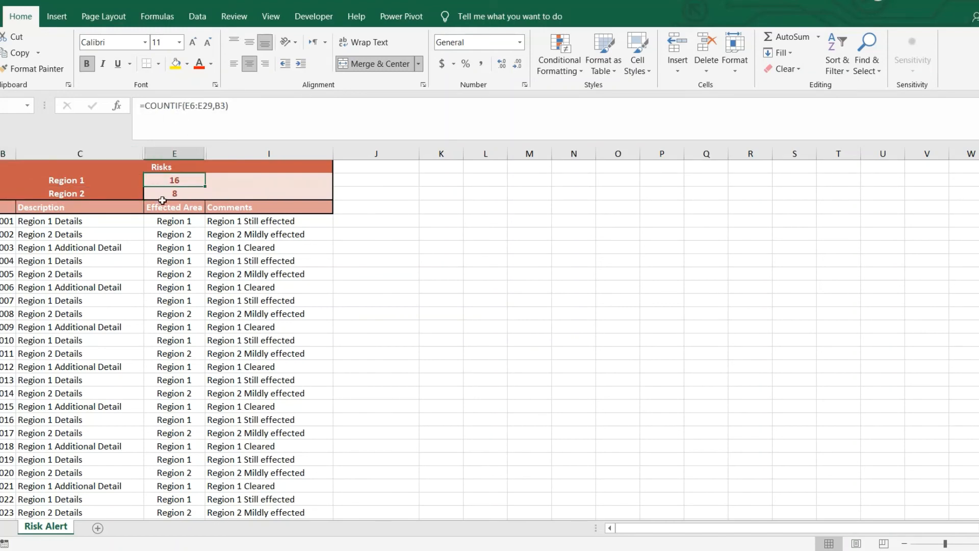
click(162, 204)
click(169, 185)
click(167, 195)
click(169, 182)
click(171, 191)
click(180, 180)
click(179, 192)
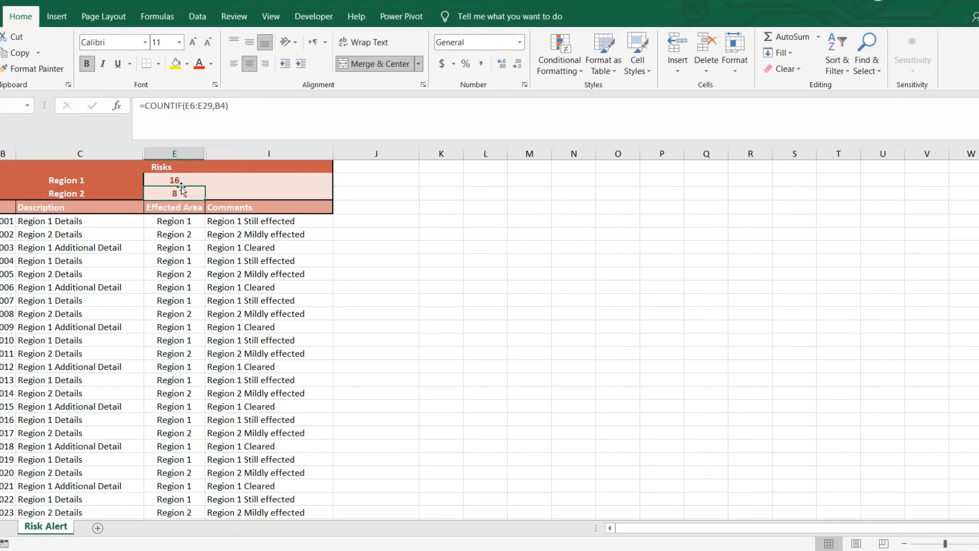
click(184, 181)
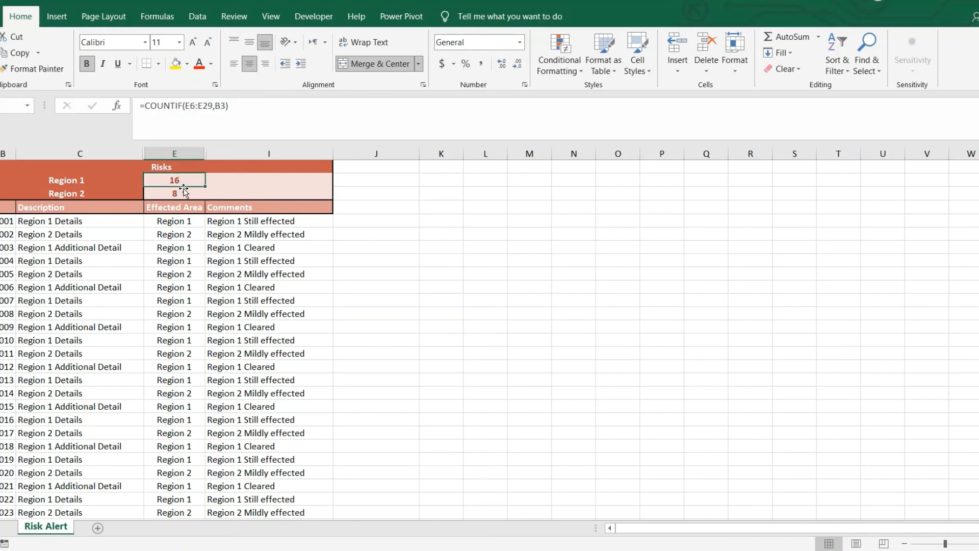
click(183, 191)
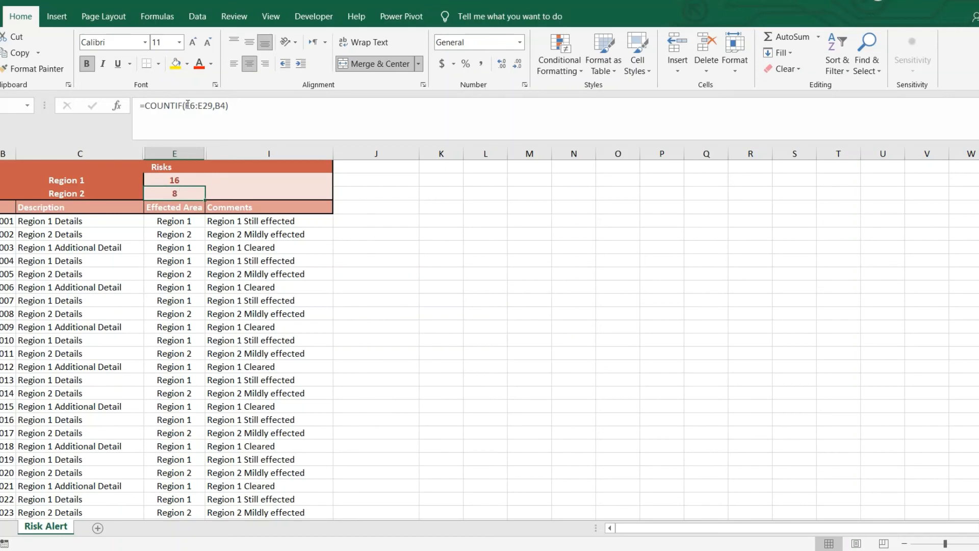
click(171, 176)
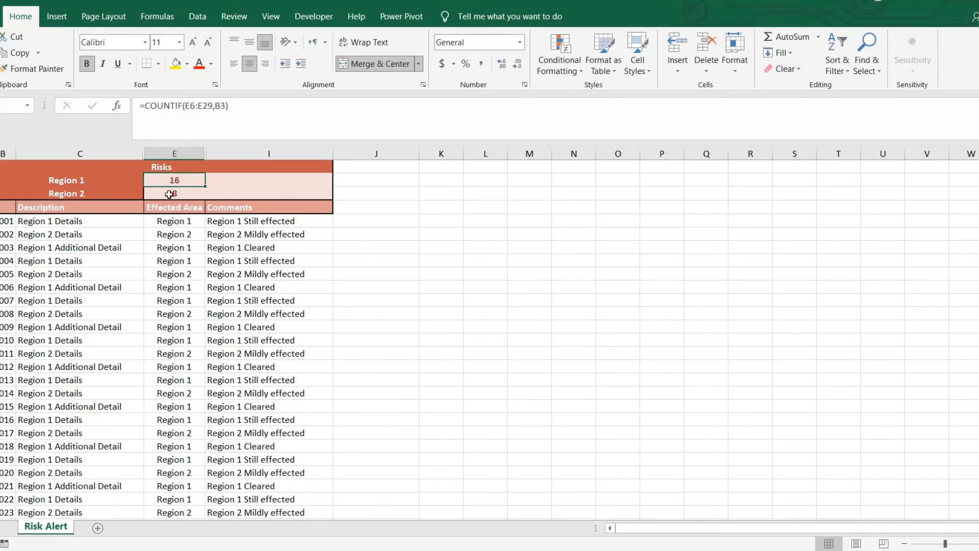
click(171, 193)
click(177, 179)
click(177, 193)
click(181, 182)
click(181, 190)
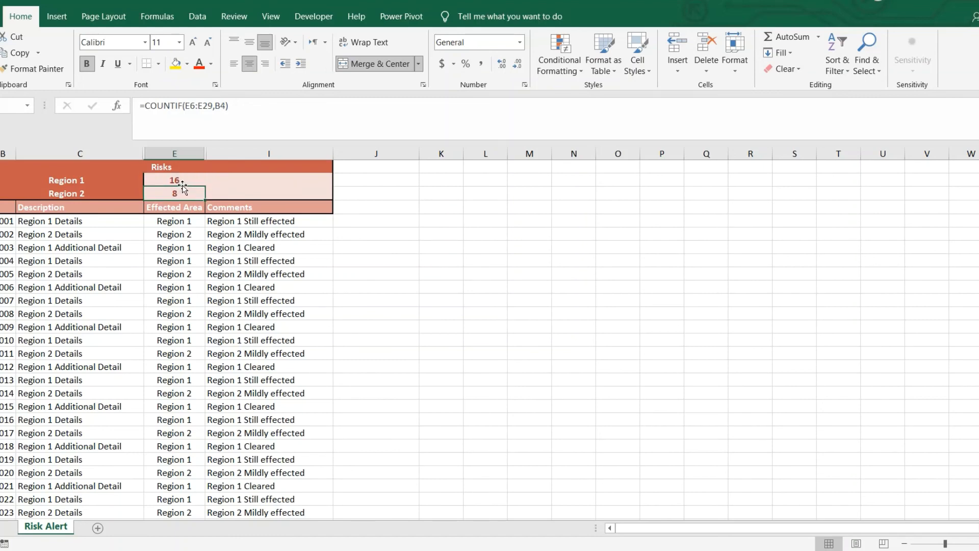
click(185, 181)
click(183, 193)
click(188, 184)
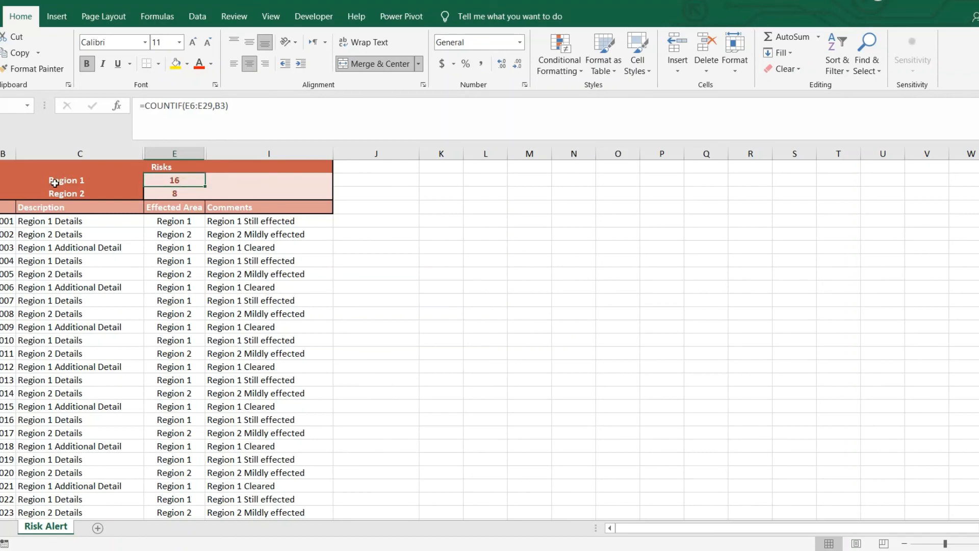
click(34, 191)
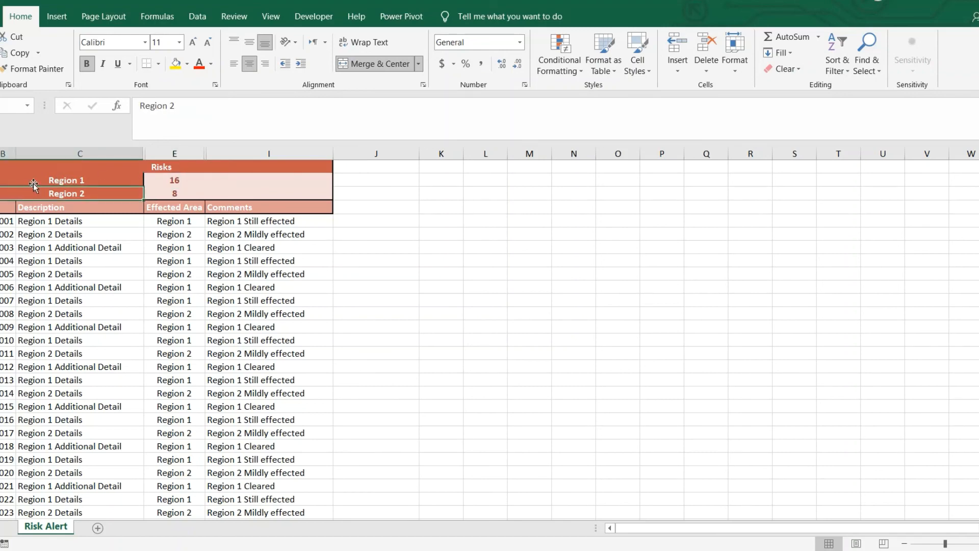
click(34, 181)
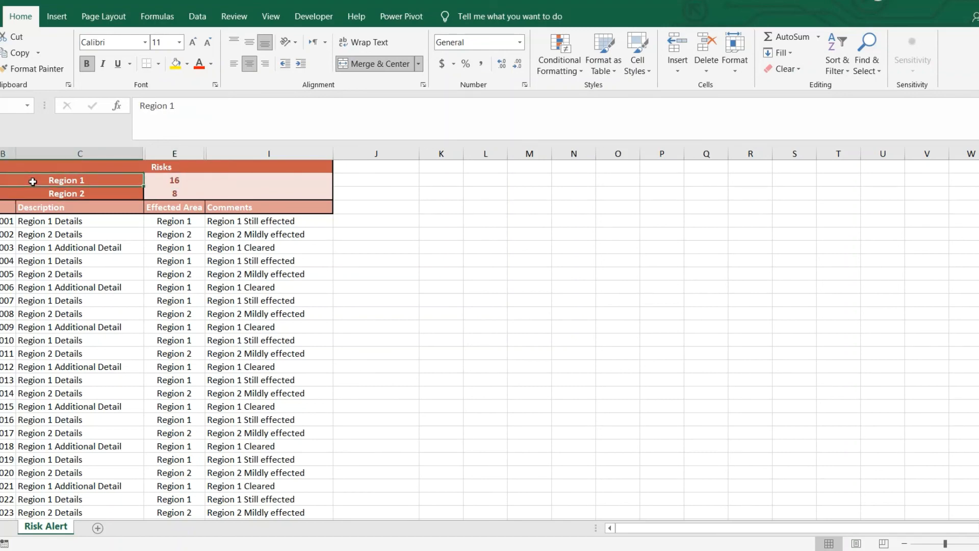
click(189, 192)
click(88, 195)
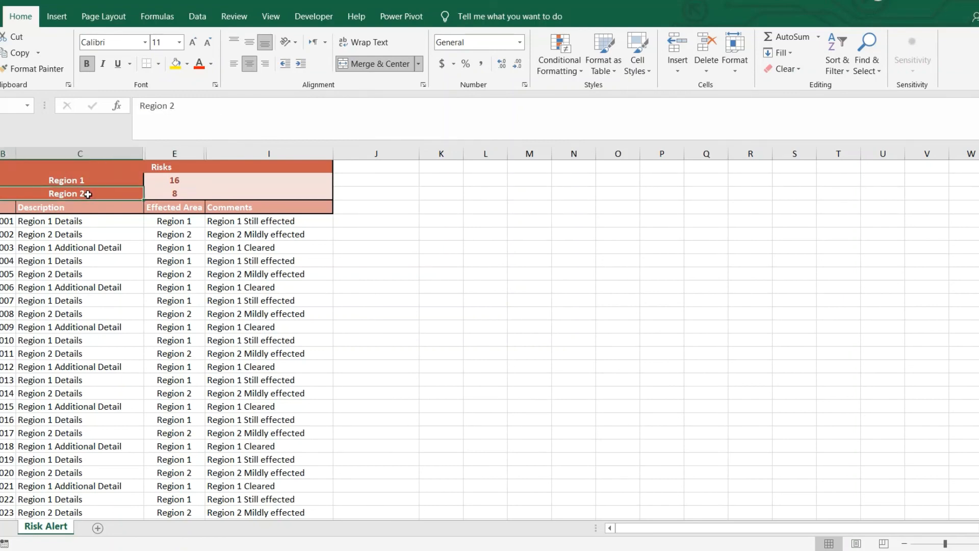
click(178, 225)
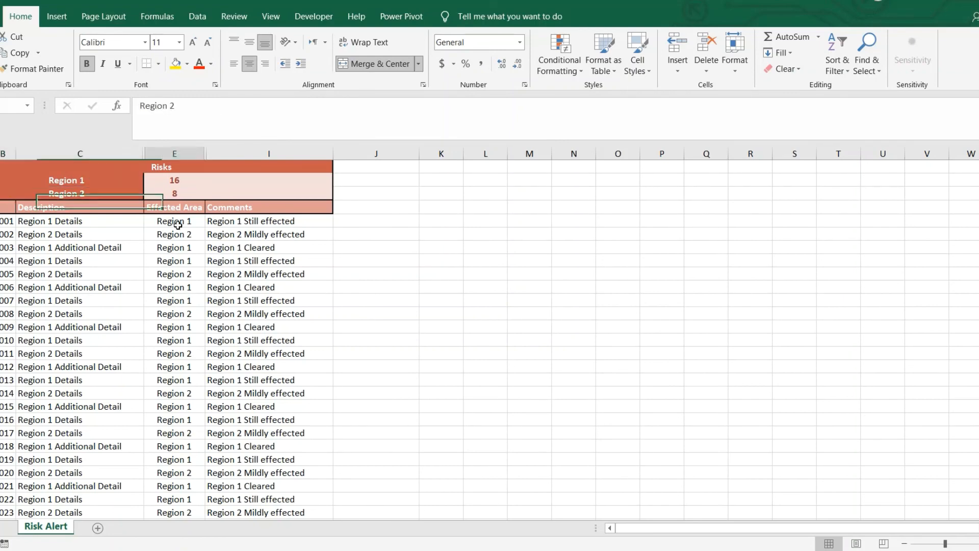